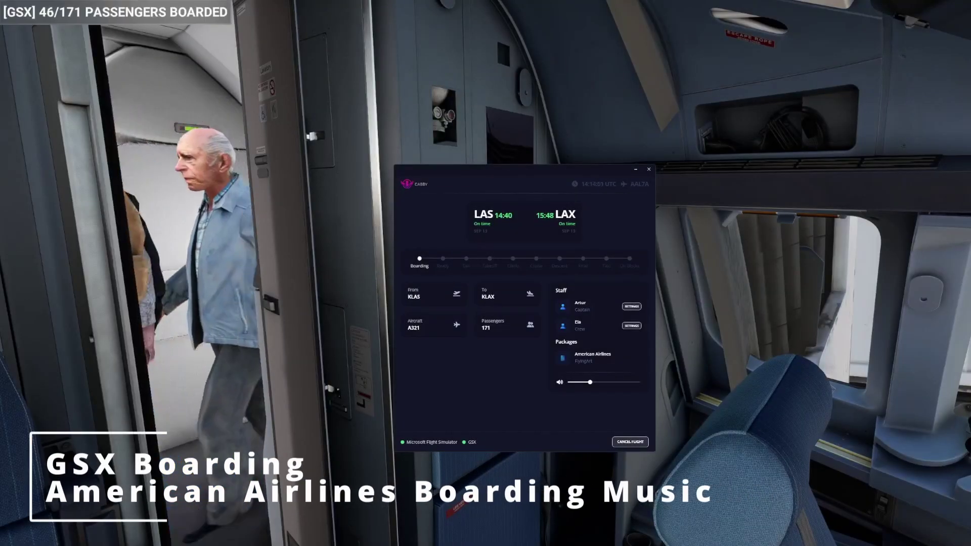
Slightly adjust the announcement volume in the Cabby flight window.
left_click_drag(590, 381, 594, 382)
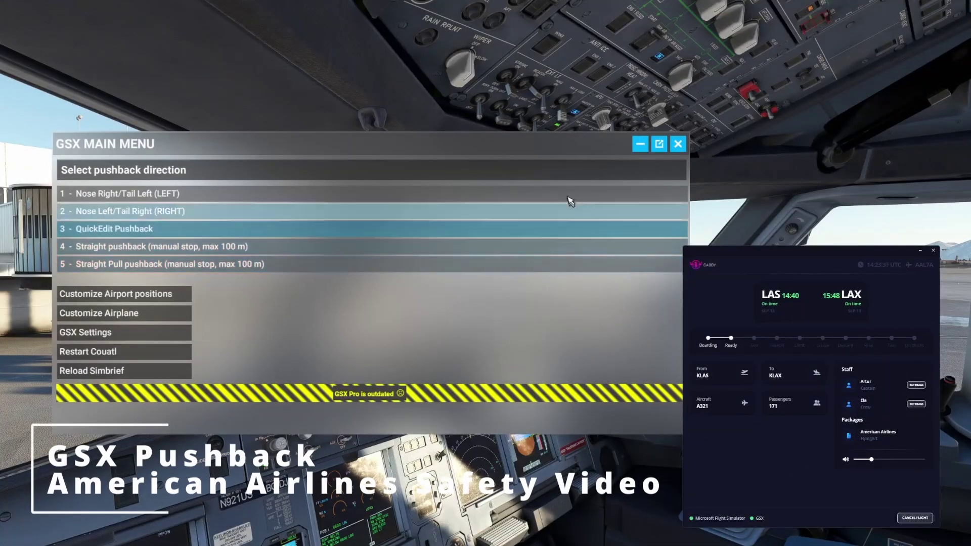
Request a GSX pushback with the Nose Left/Tail Right (RIGHT) direction and release the parking brake.
left_click(548, 212)
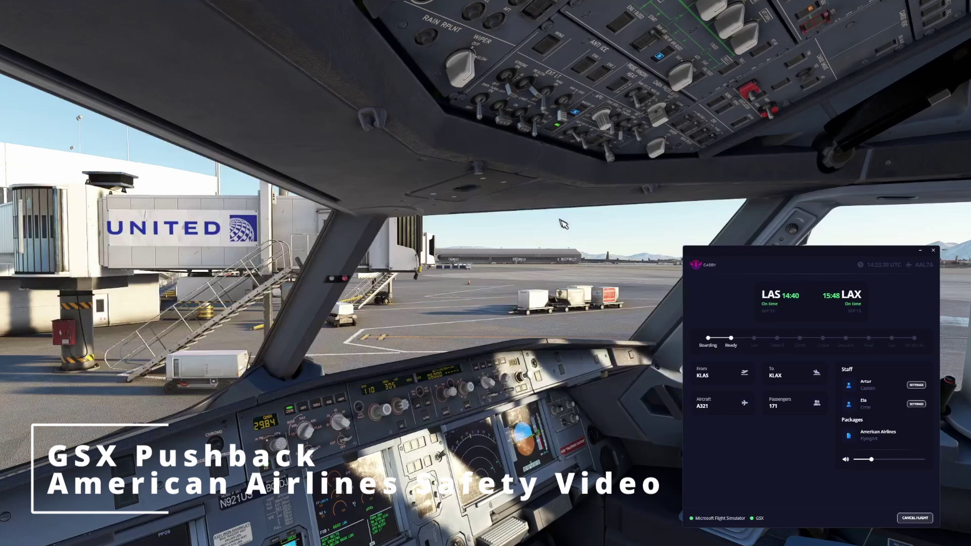
key("alt+2")
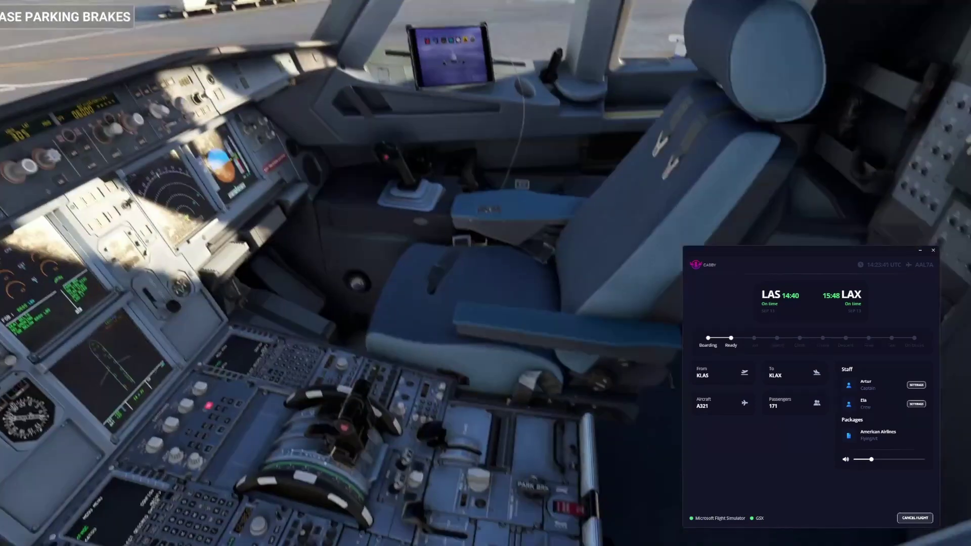
key("ctrl+period")
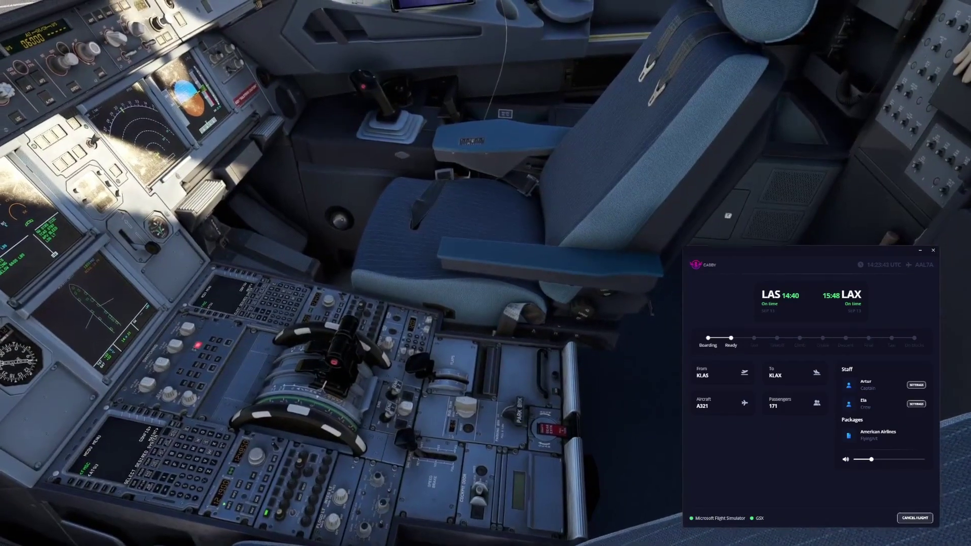
key("alt+1")
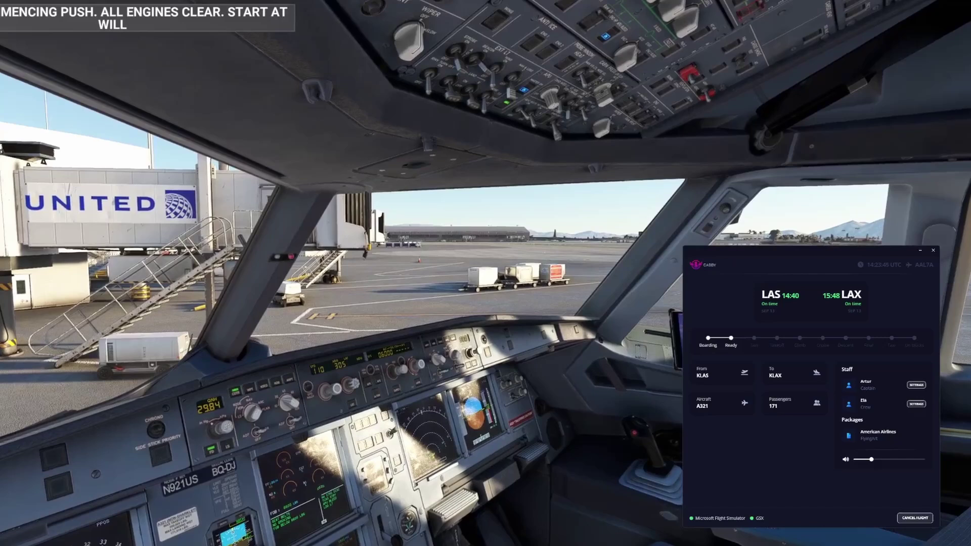
key("alt+2")
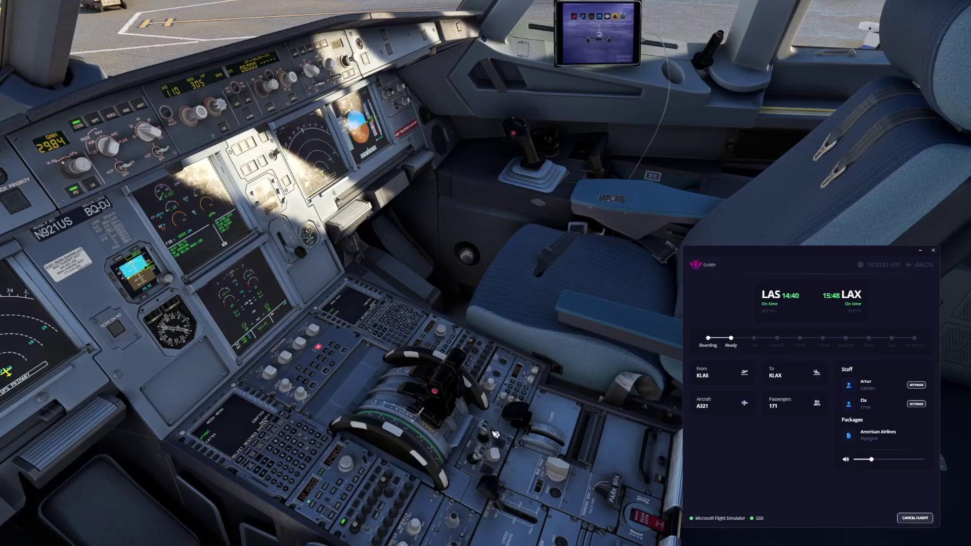
key("alt+1")
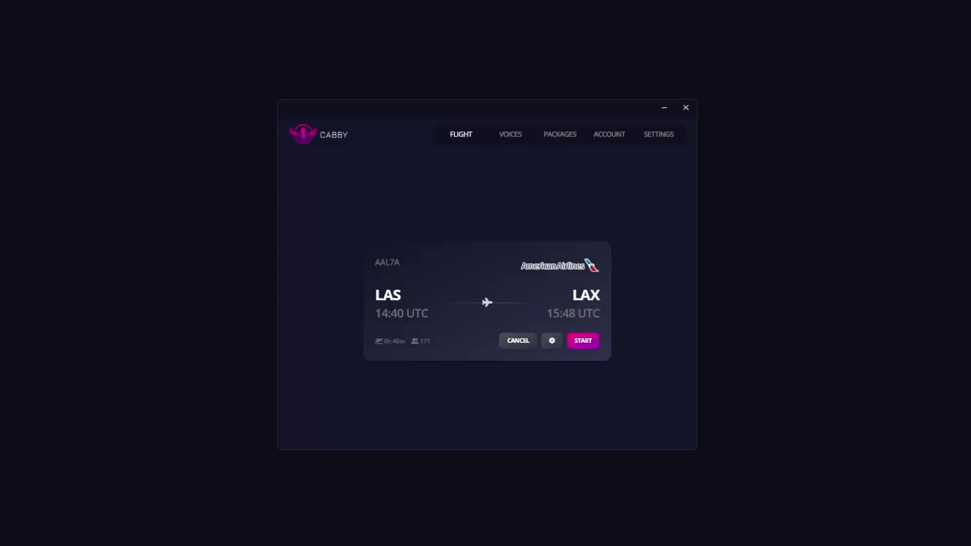
Open Cabby's announcement settings and switch (Crew) Boarding to Prefer AI and back to Prefer Package.
left_click(560, 134)
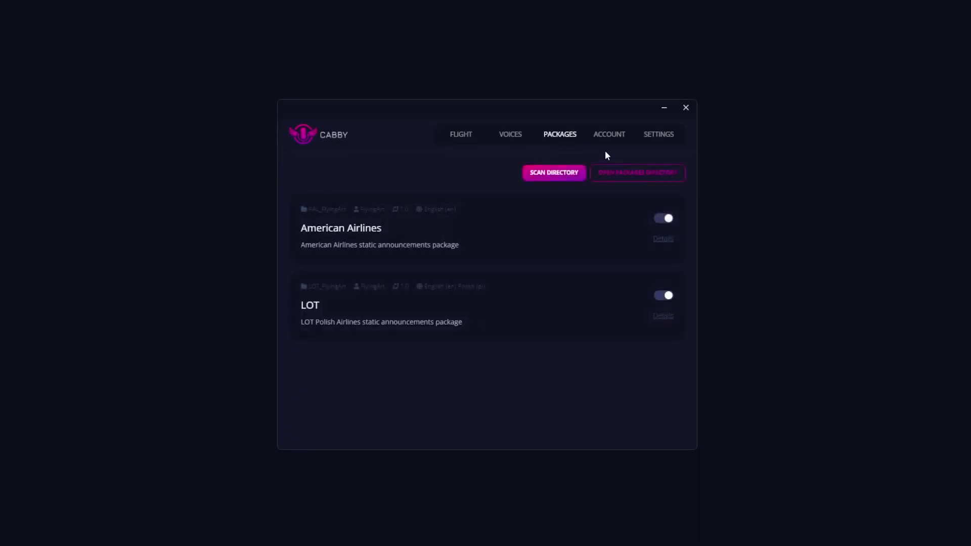
left_click(661, 141)
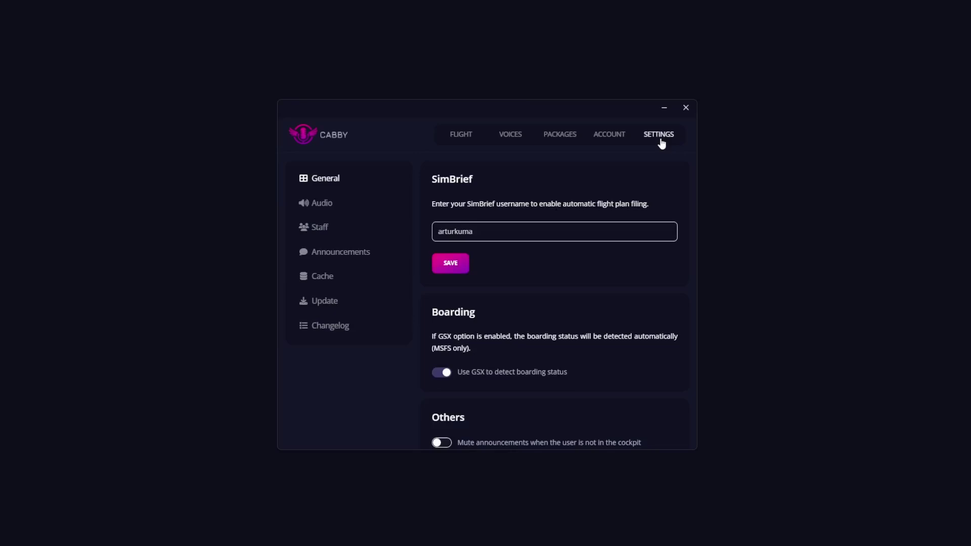
left_click(339, 251)
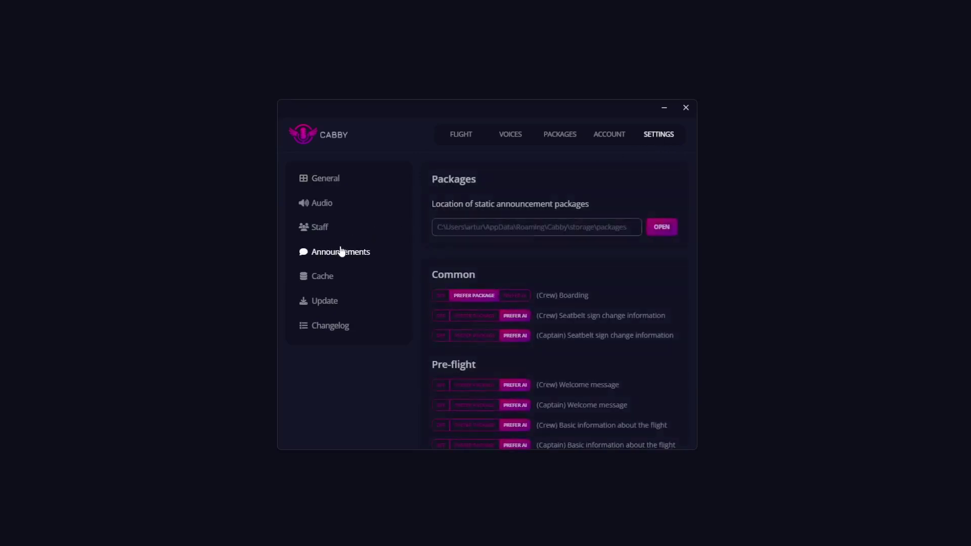
scroll(601, 282, "down", 2)
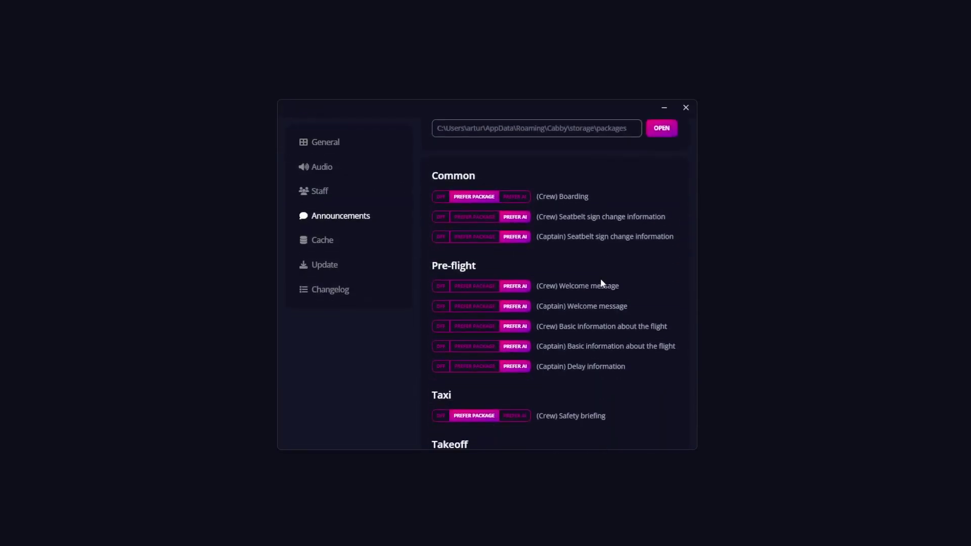
left_click(525, 203)
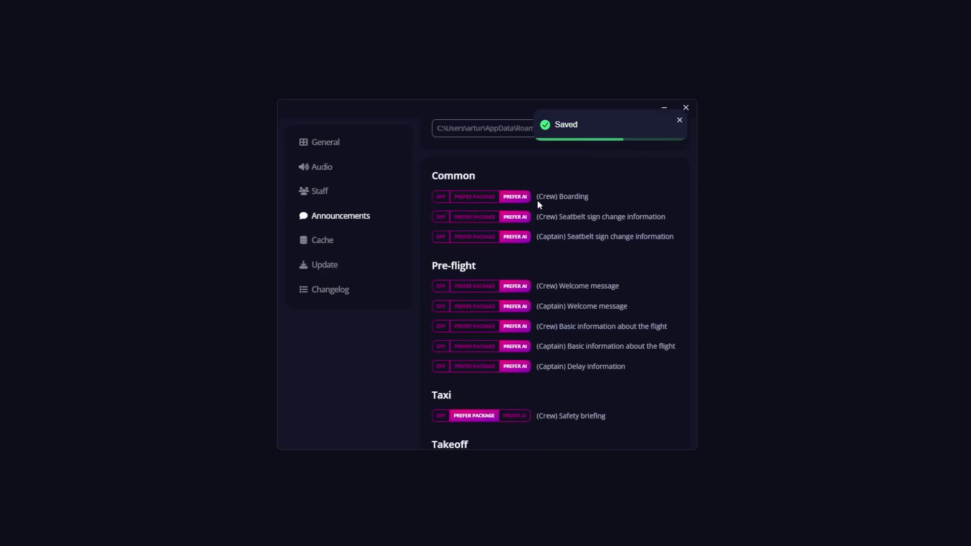
left_click(489, 201)
Set the pre-flight (Captain) Delay information and (Captain) Basic information about the flight announcements to Prefer Package.
scroll(572, 238, "down", 2)
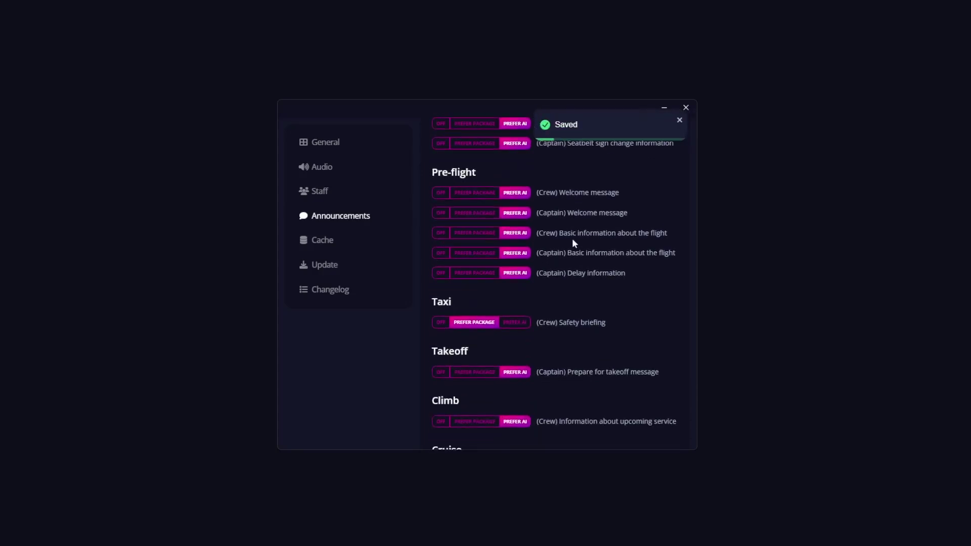
left_click(476, 269)
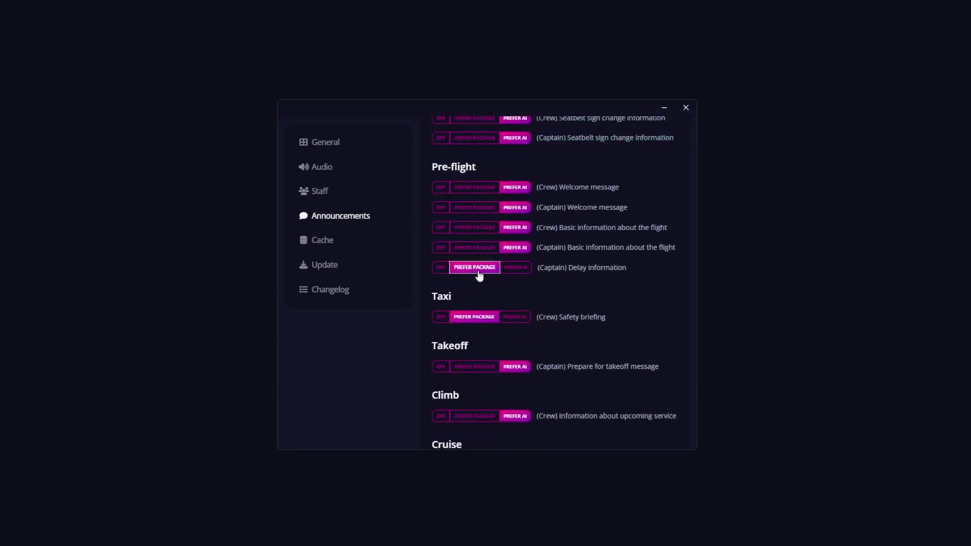
left_click(485, 253)
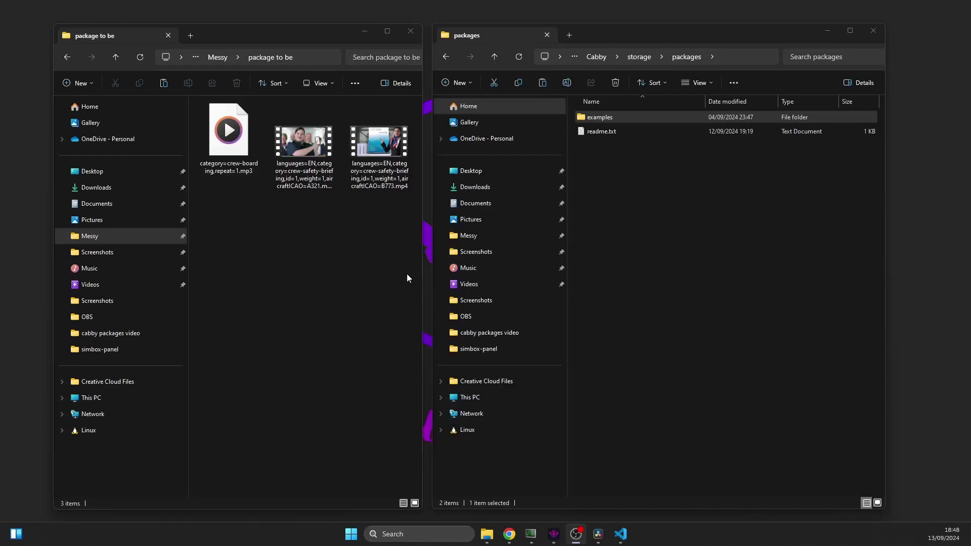
left_click(386, 276)
left_click_drag(396, 269, 218, 132)
left_click(264, 294)
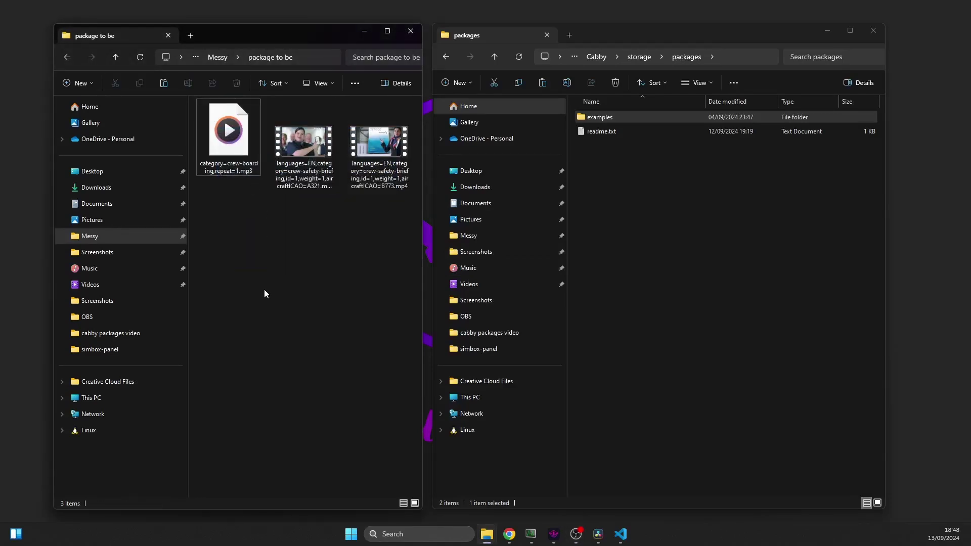
In File Explorer, create a folder named AAL_FlyingArt inside Cabby's packages folder.
left_click(624, 247)
right_click(623, 247)
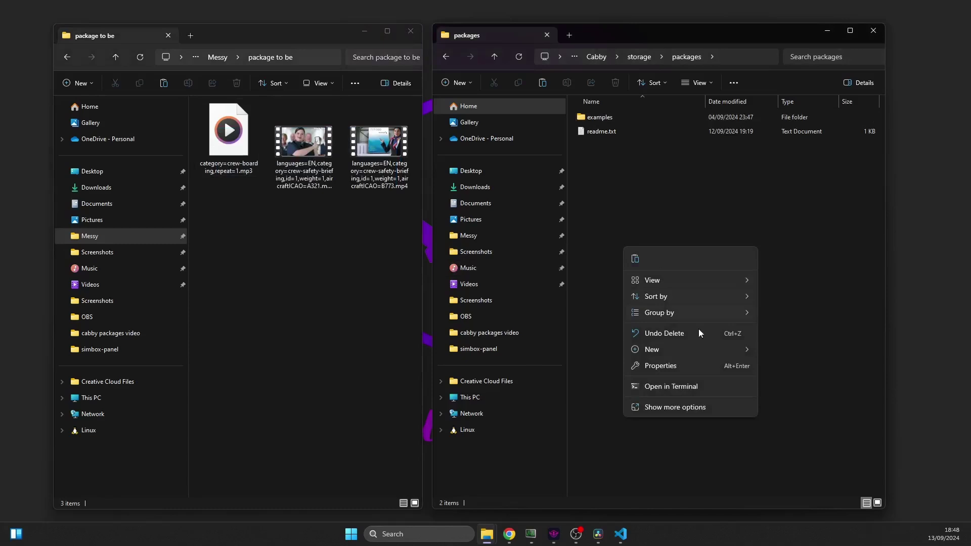
mouse_move(685, 349)
left_click(766, 349)
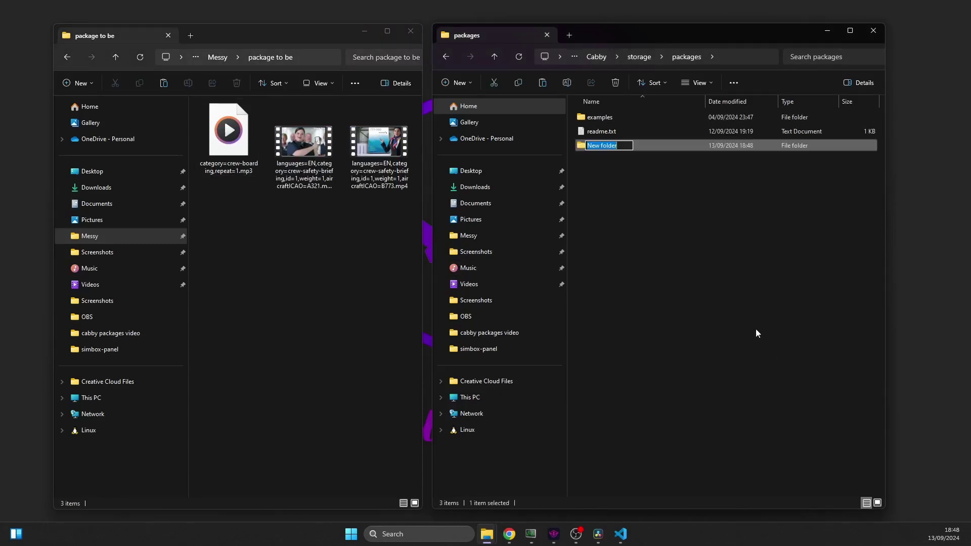
type("AAL")
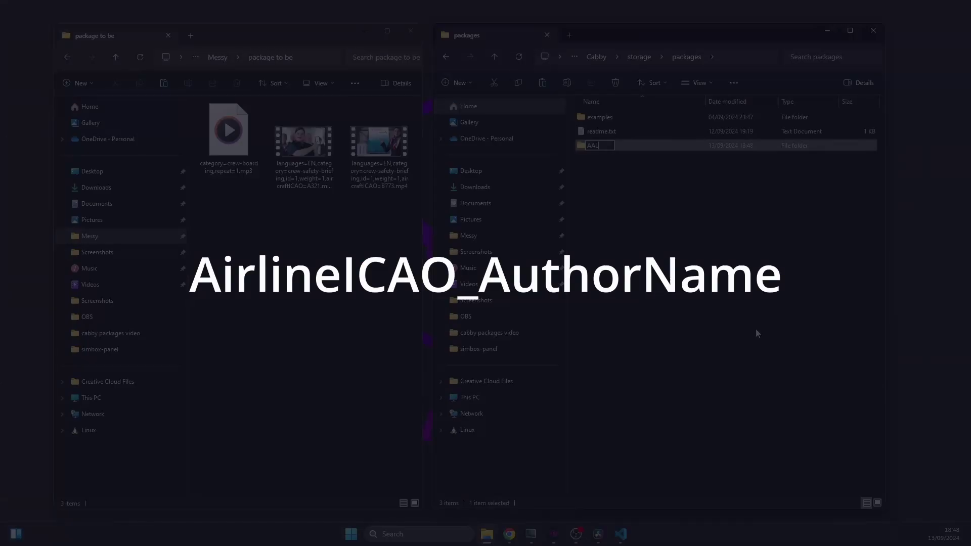
type("_FlyingArt")
key("Return")
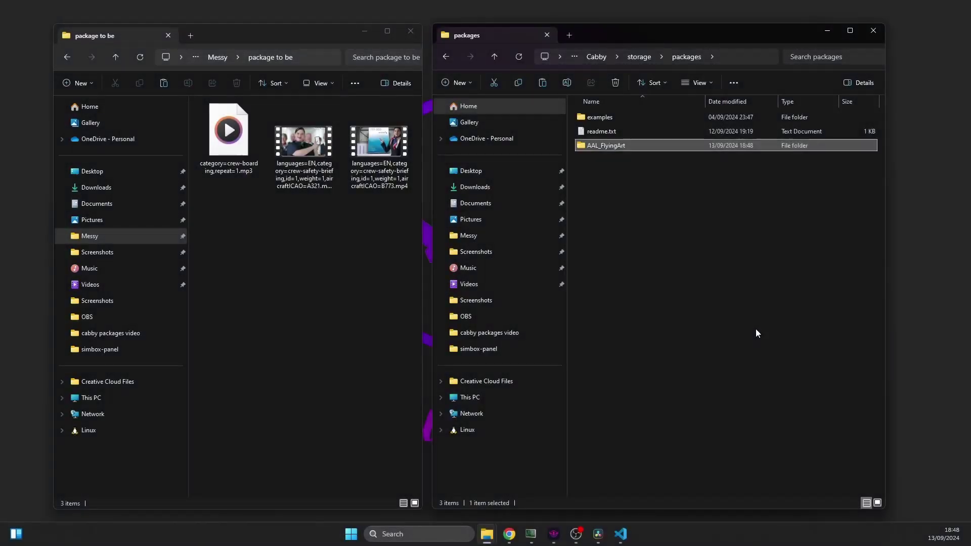
Create a text document inside the AAL_FlyingArt folder and name it manifest.json, accepting the extension change.
key("Return")
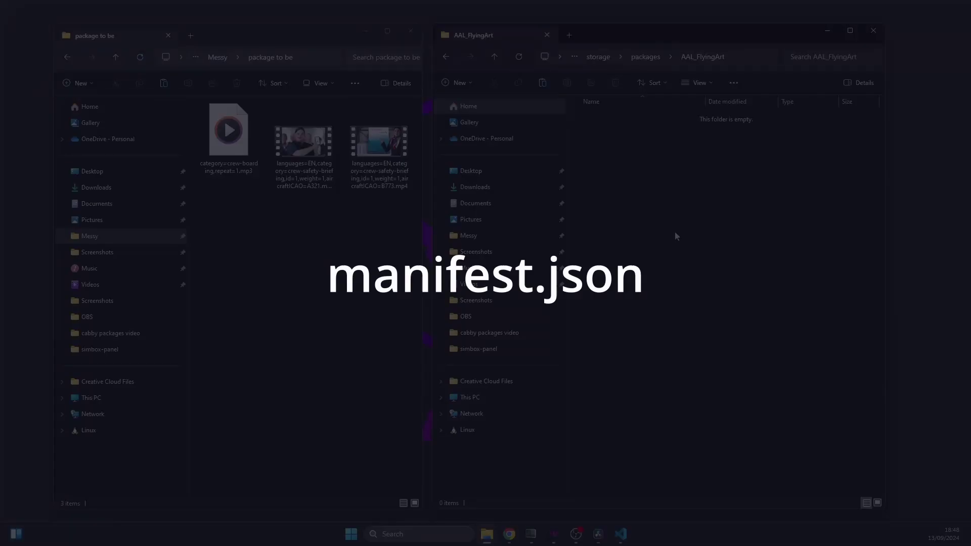
right_click(651, 216)
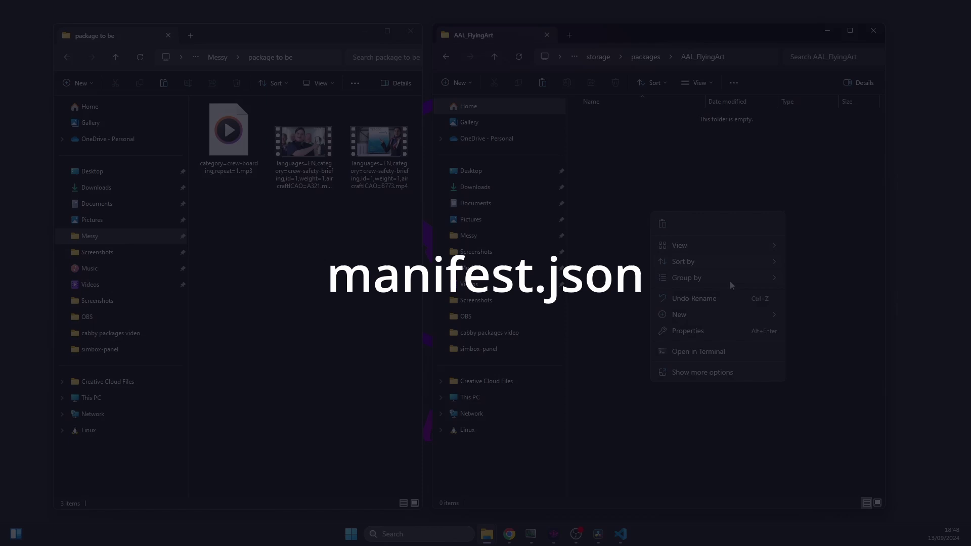
mouse_move(738, 315)
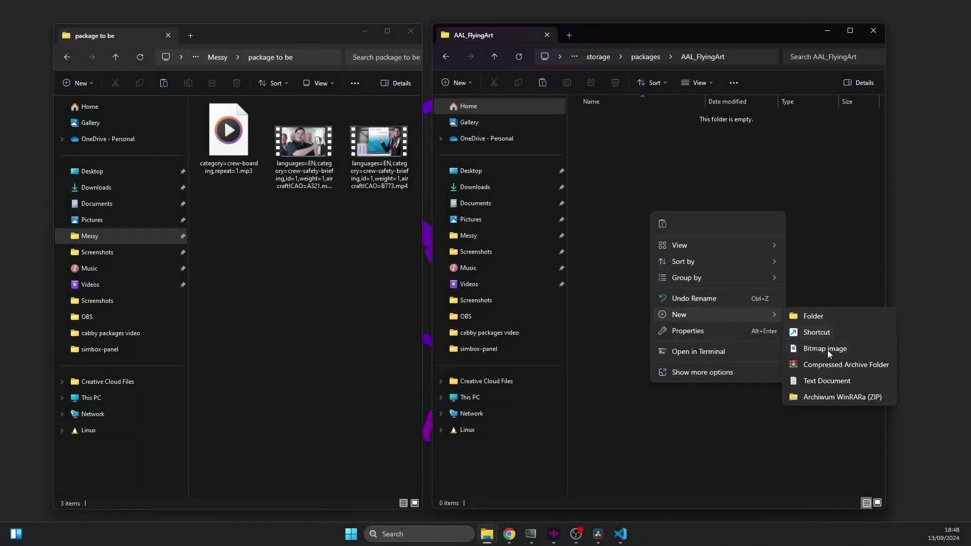
left_click(824, 380)
key("ctrl+a")
type("m")
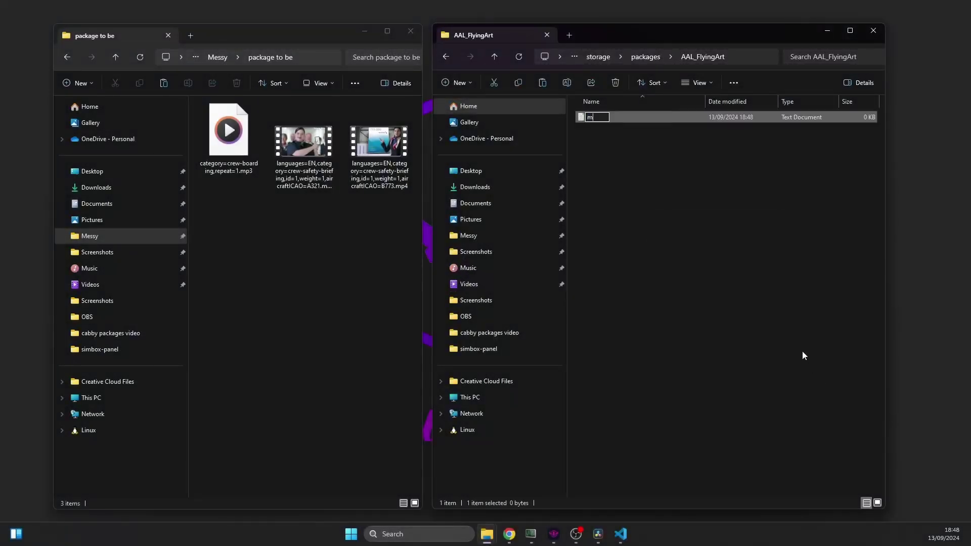
type("anifest.json")
key("Return")
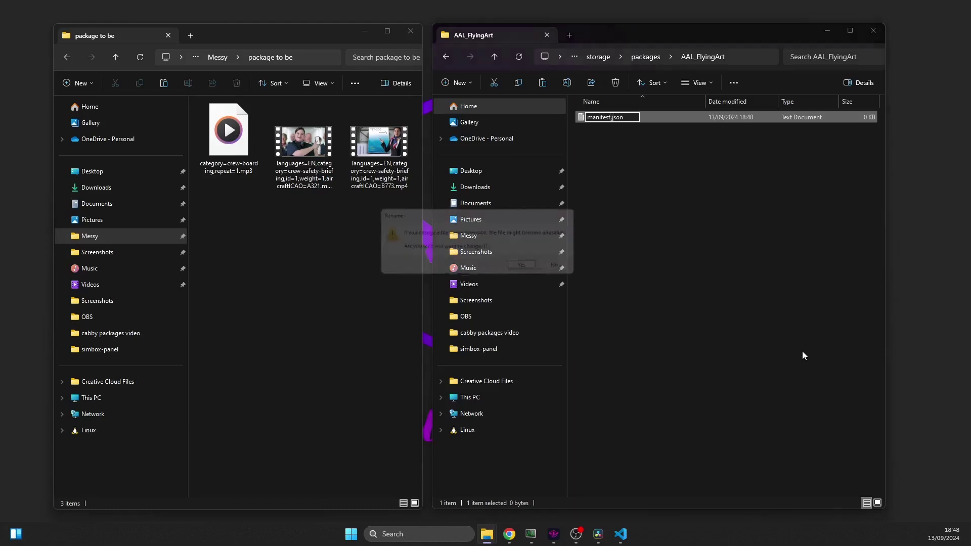
key("Return")
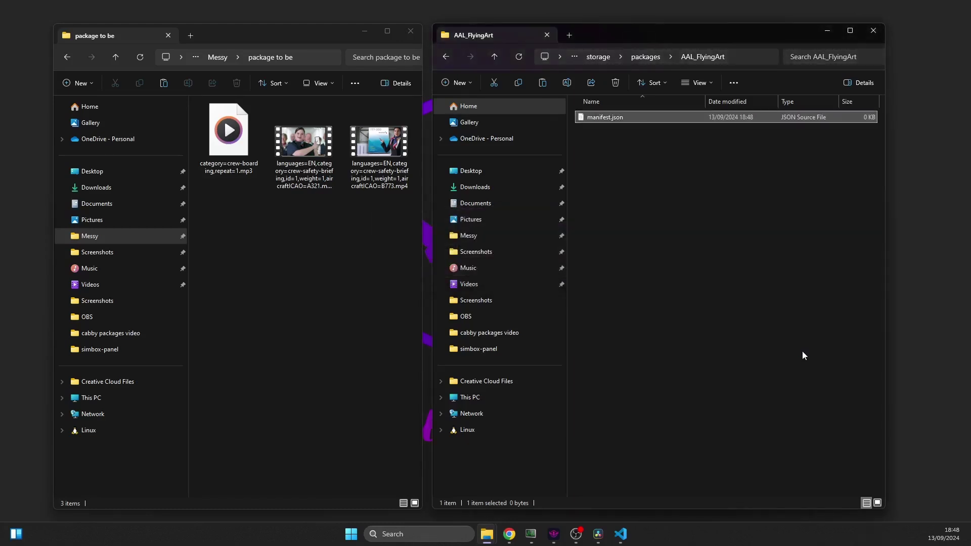
Fill manifest.json with name "American Airlines", description "Some fancy description" and version "1.0", and save and close it.
double_click(626, 119)
type("{   \"name\": \"Airline Name\",   \"description\": \"Example package\",   \"version\": \"1.0\" }")
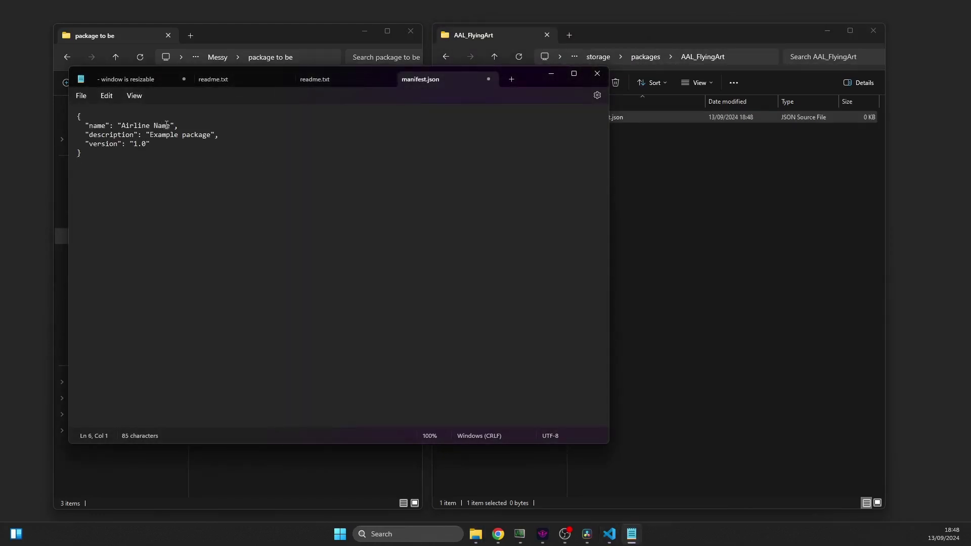
left_click_drag(171, 126, 126, 129)
type("merican Airlines")
left_click_drag(210, 135, 151, 136)
type("Some fa")
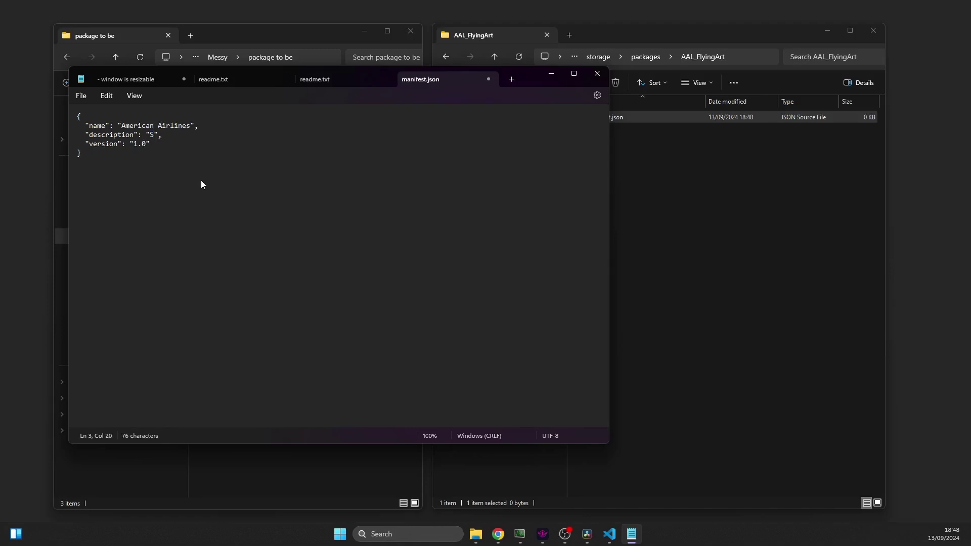
type("ncy description")
key("ctrl+s")
left_click(597, 74)
Create a folder named audio beside manifest.json in AAL_FlyingArt and open it.
right_click(609, 155)
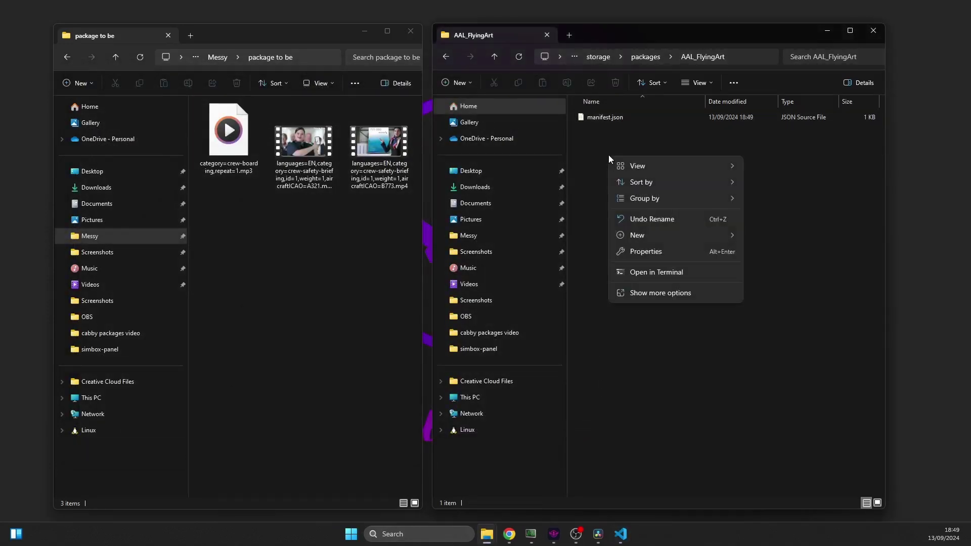
mouse_move(678, 238)
left_click(757, 238)
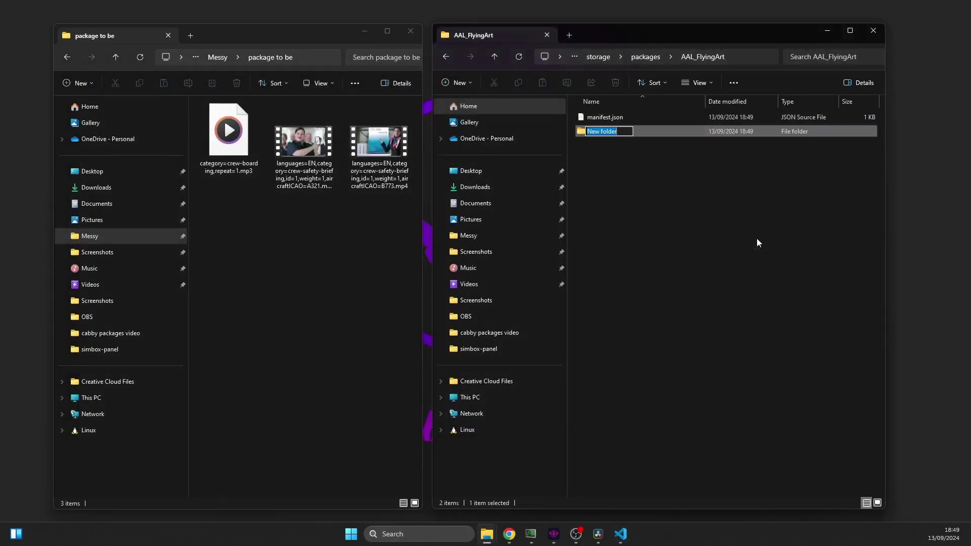
type("audio")
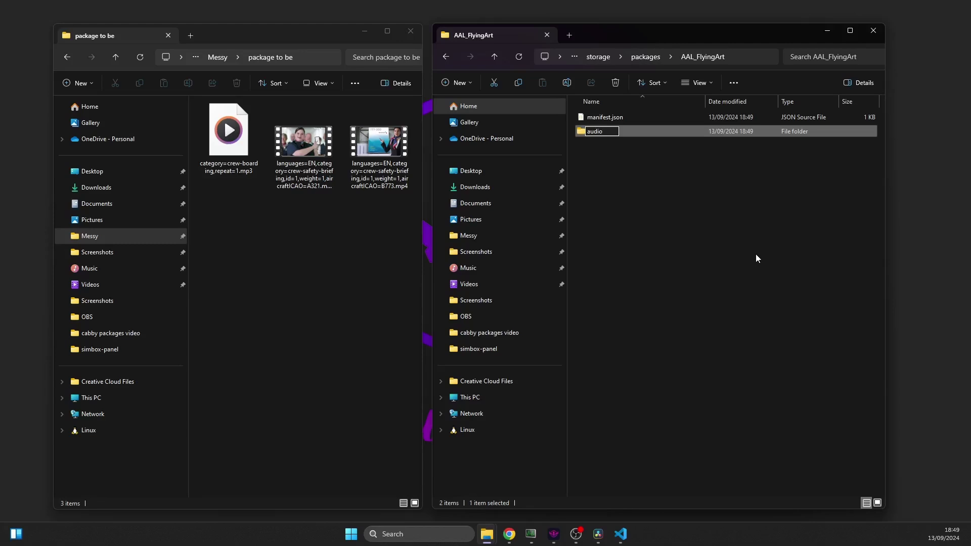
key("Return")
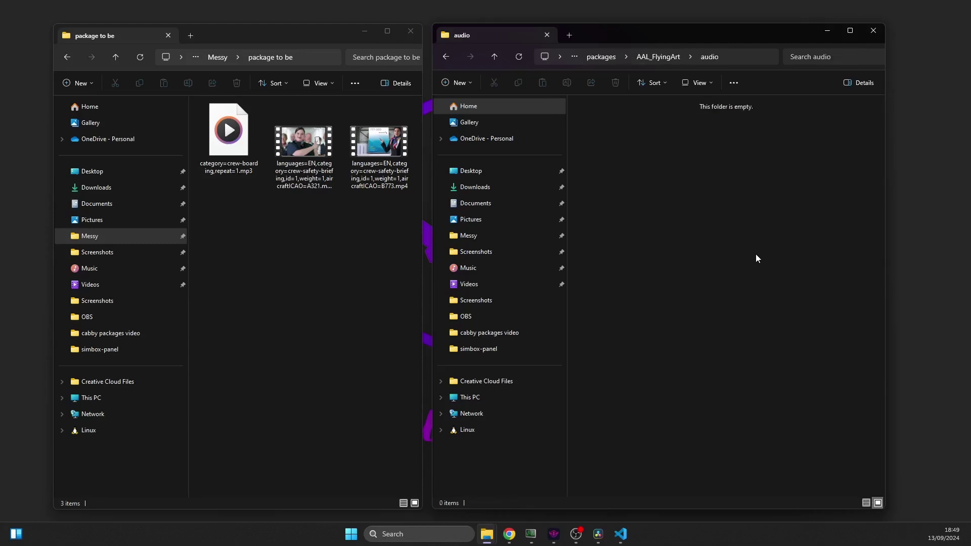
Copy the boarding music mp3 and both safety-briefing mp4 files from "package to be" into the audio folder and enlarge their icons.
left_click_drag(374, 248, 228, 142)
left_click(623, 195)
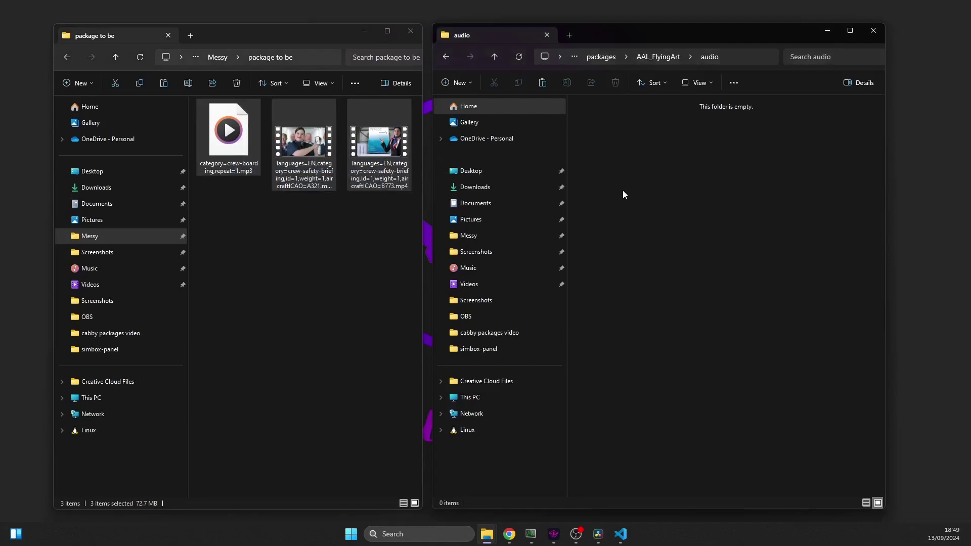
key("ctrl+v")
left_click(660, 198)
scroll(663, 201, "up", 3, "ctrl")
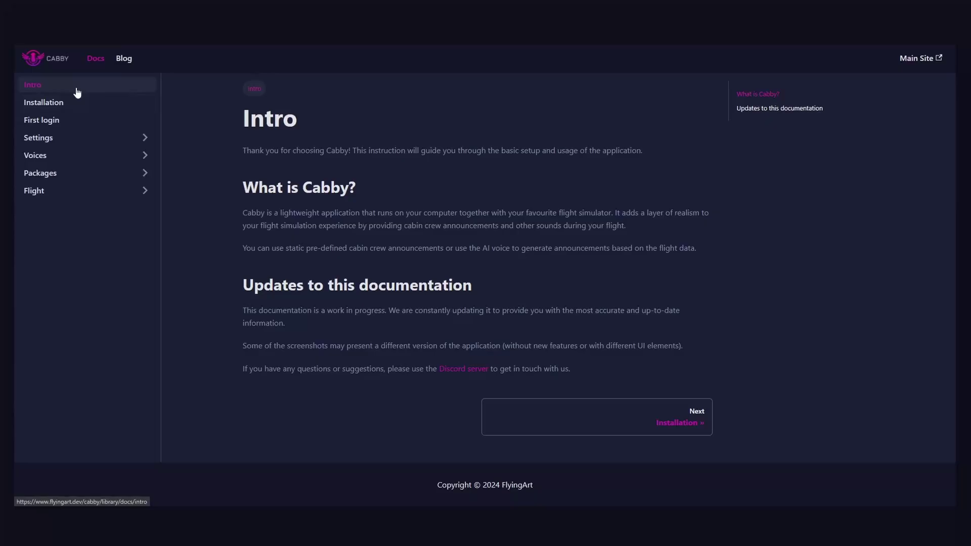
Read the "Create your own package" page in Cabby's online documentation, covering file structure, examples, file arguments and available categories.
left_click(45, 178)
left_click(74, 208)
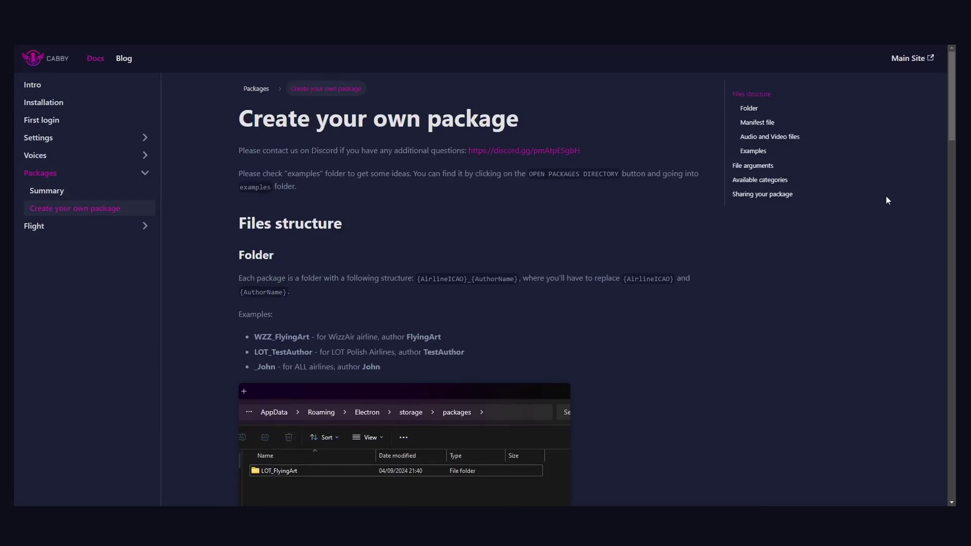
scroll(868, 195, "down", 5)
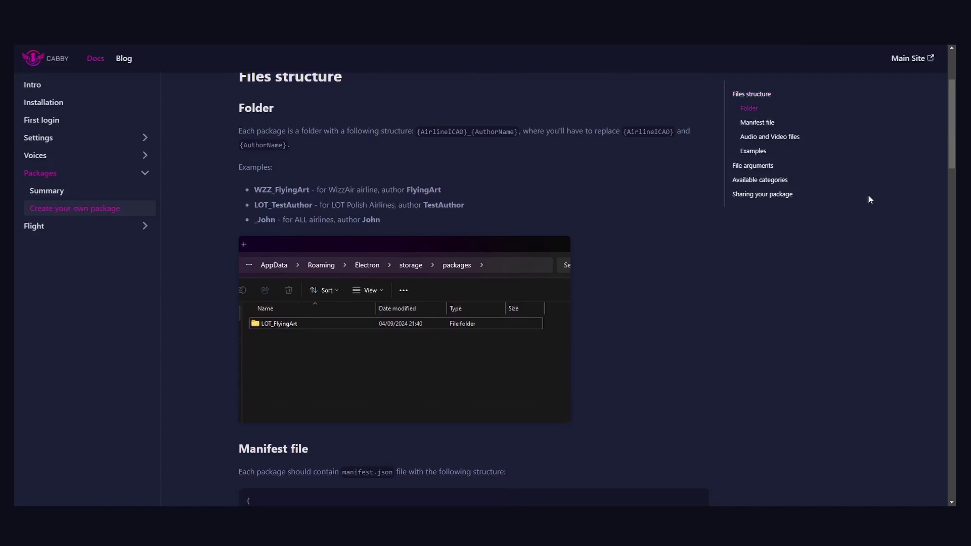
scroll(868, 198, "down", 8)
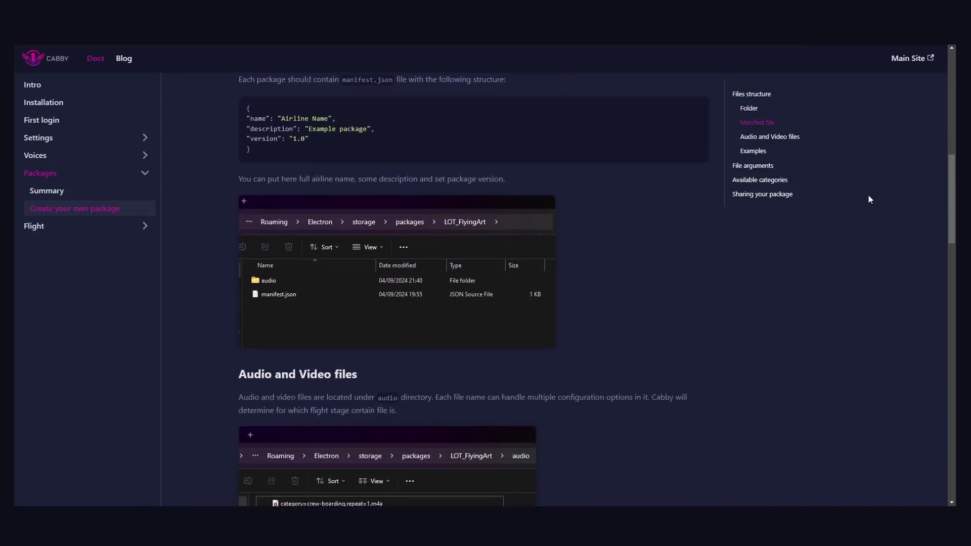
scroll(868, 198, "down", 9)
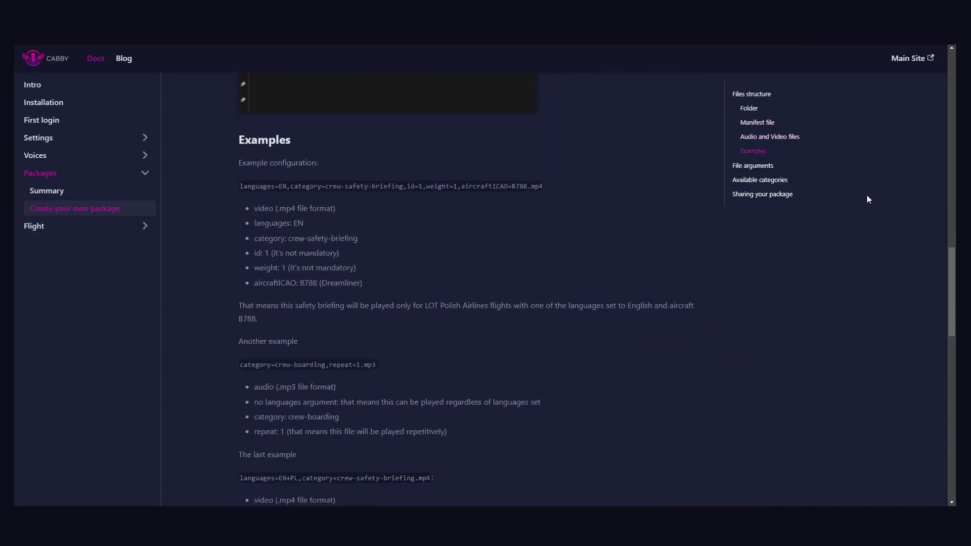
scroll(866, 201, "down", 7)
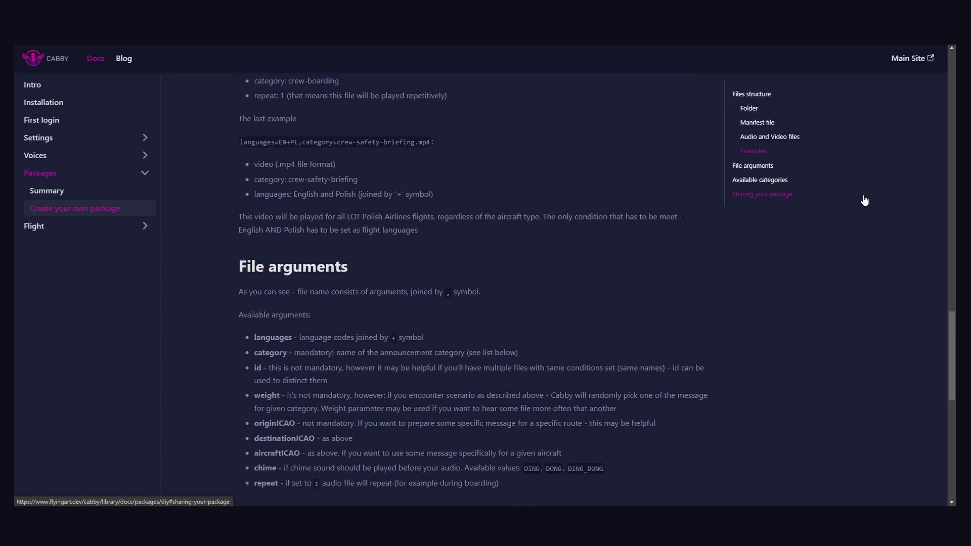
scroll(865, 201, "down", 8)
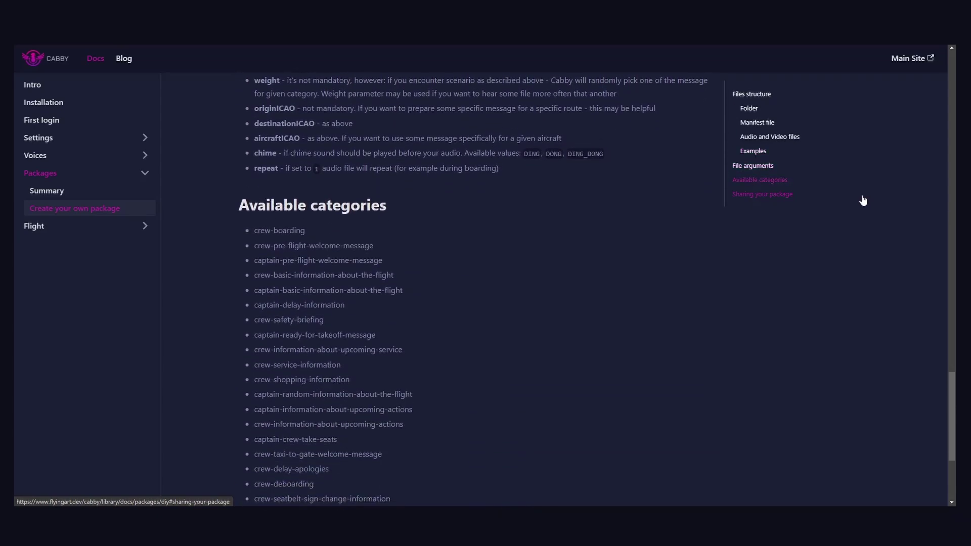